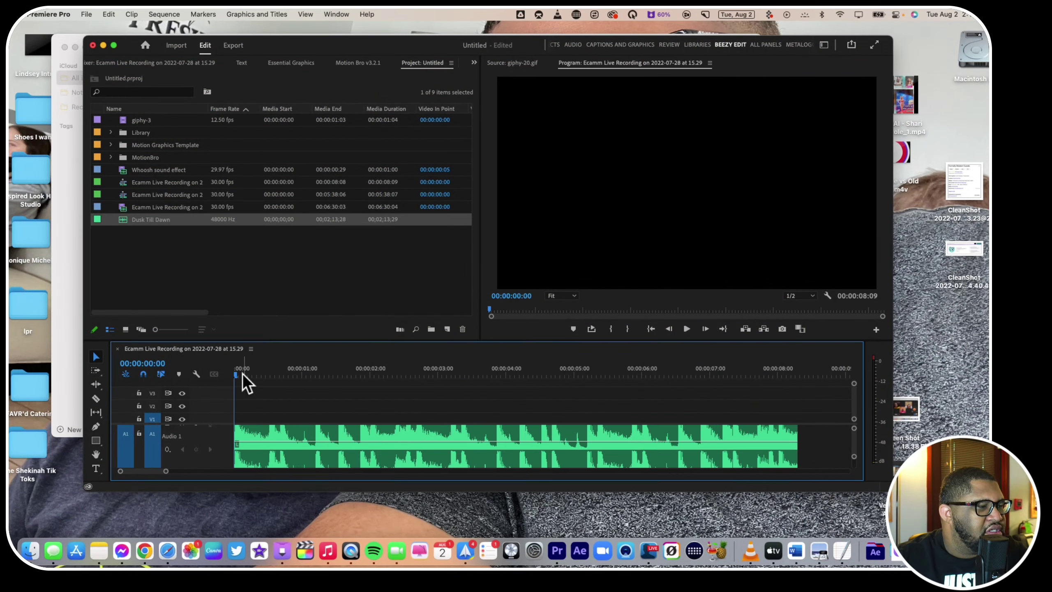
- Look through the available fade transitions, then return to the Effect Controls panel
click(194, 60)
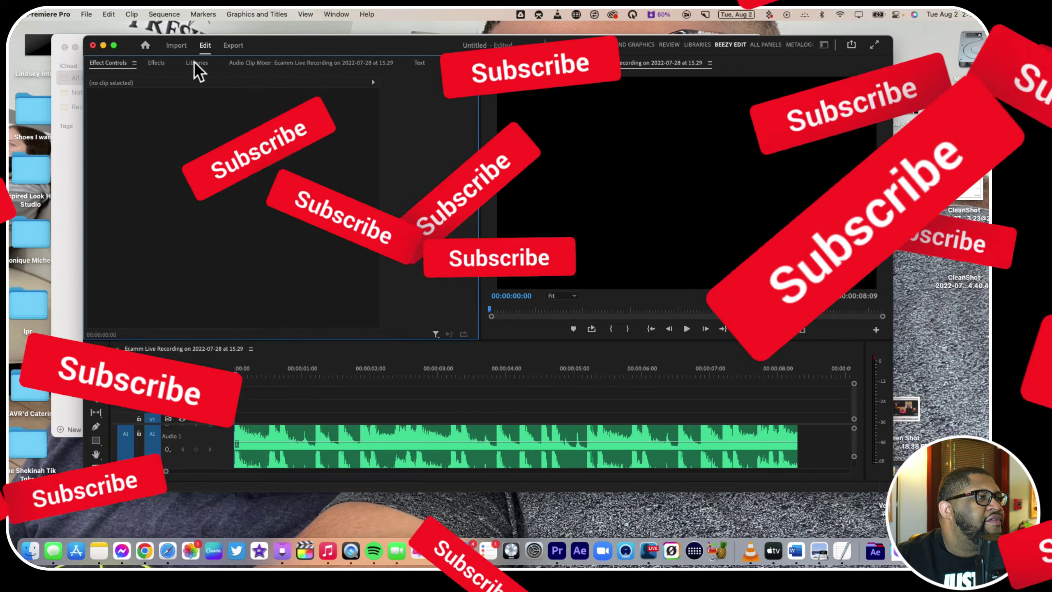
click(161, 59)
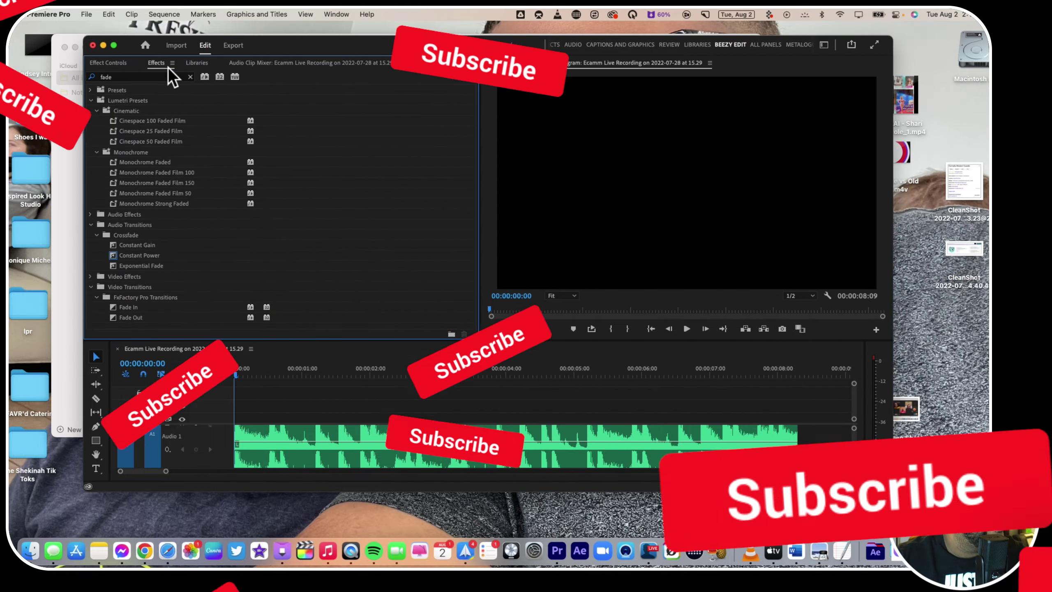
click(122, 65)
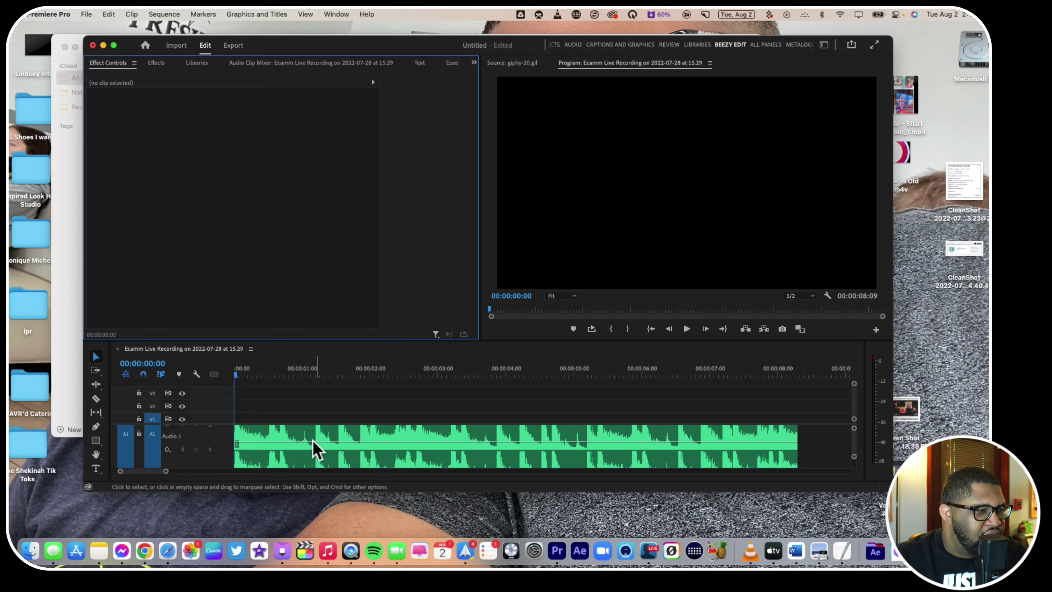
- Set the Dusk Till Dawn clip's Volume Level to -15 dB and play the sequence
click(286, 430)
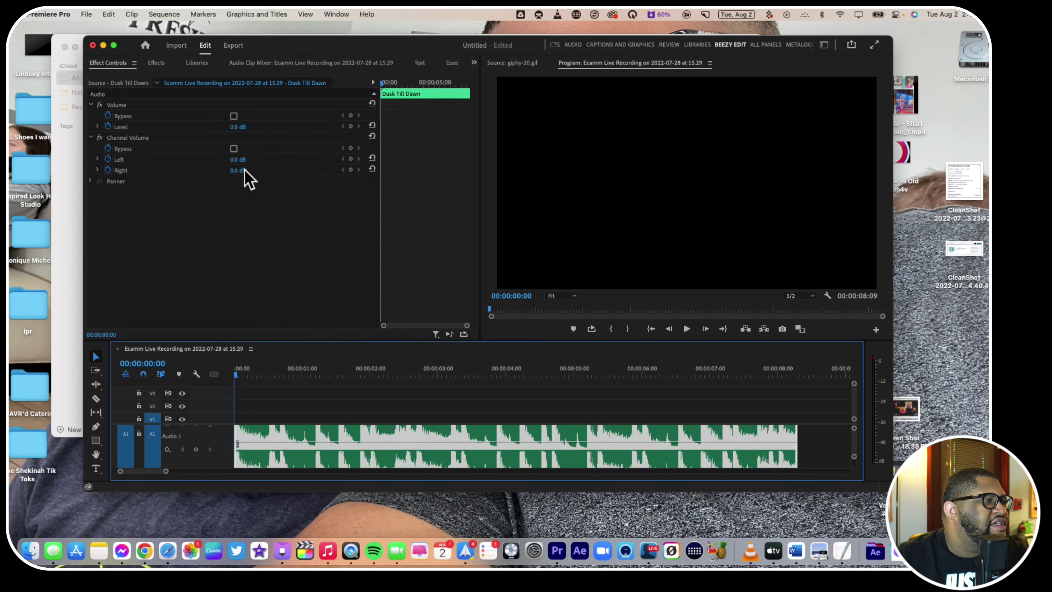
click(237, 126)
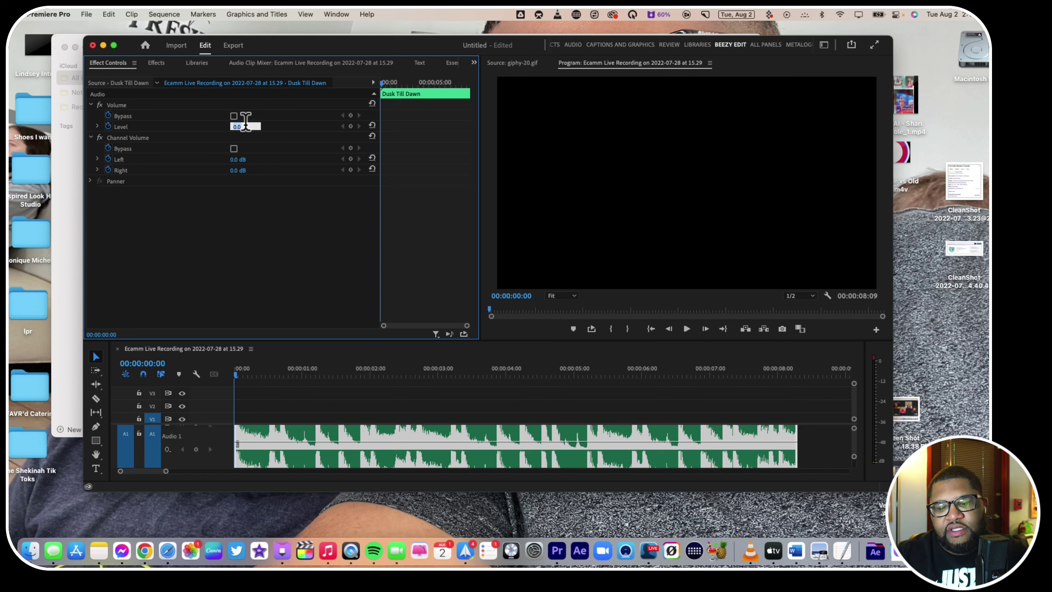
text(-2)
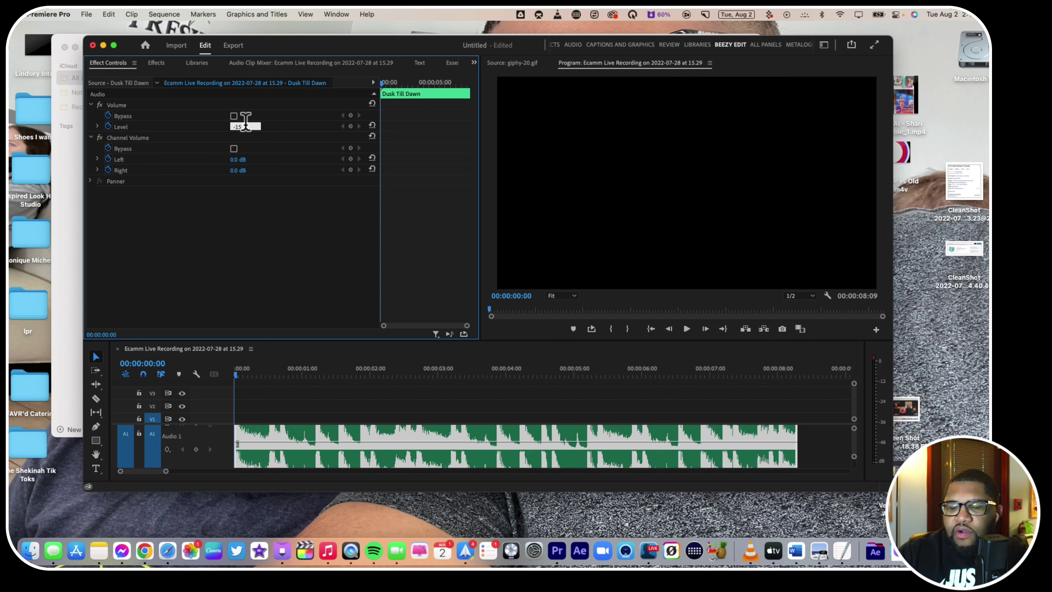
key(Return)
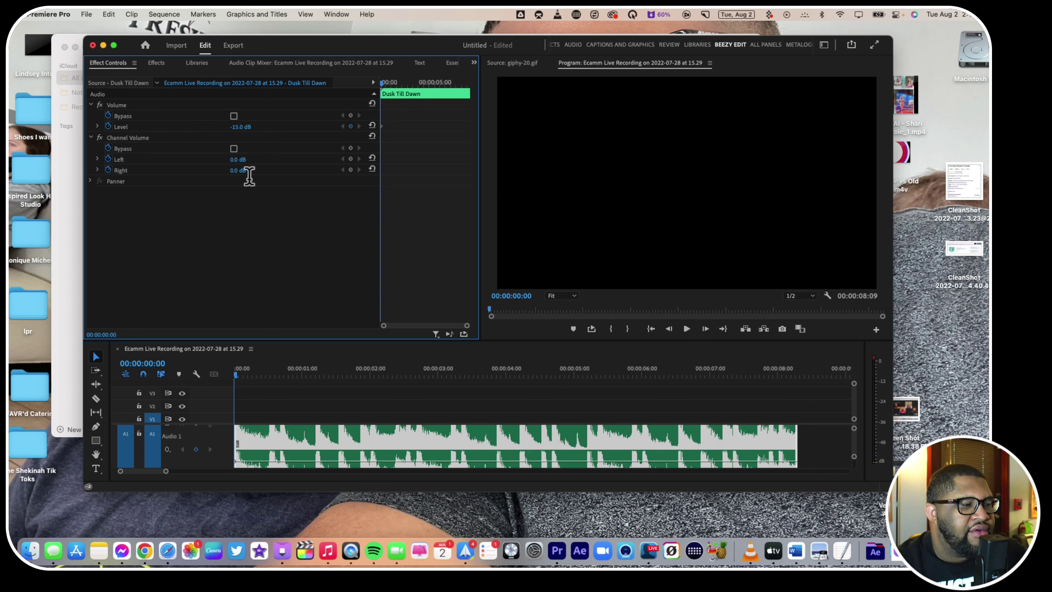
click(234, 374)
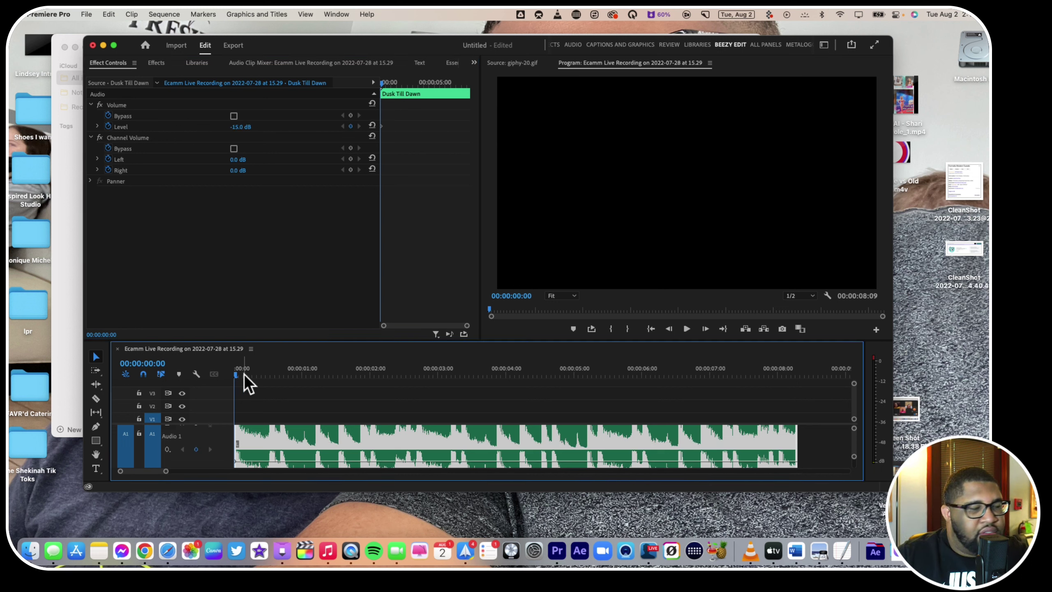
key(space)
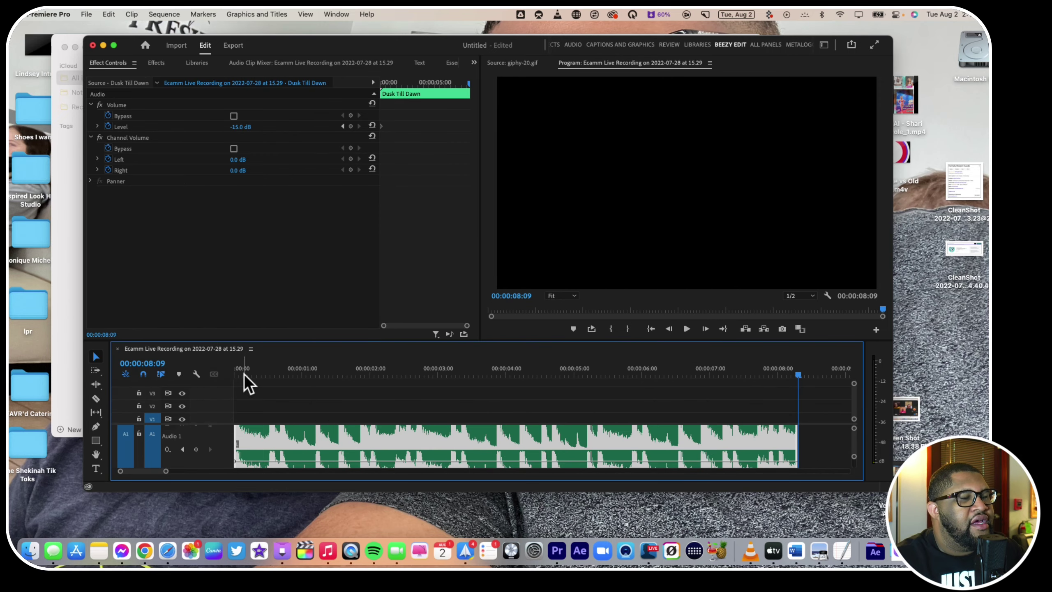
click(751, 375)
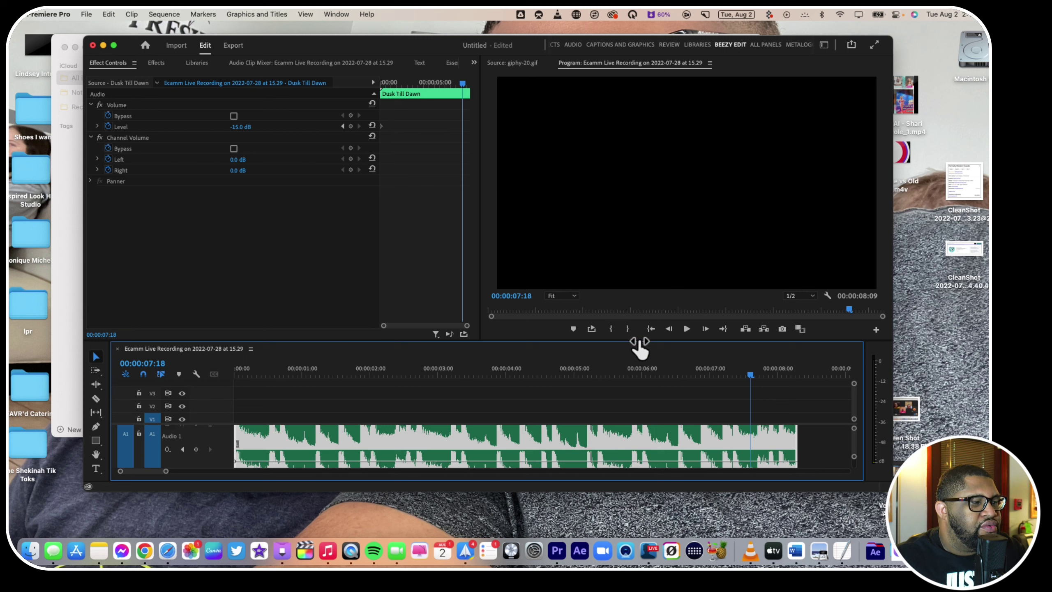
drag(752, 376, 17, 493)
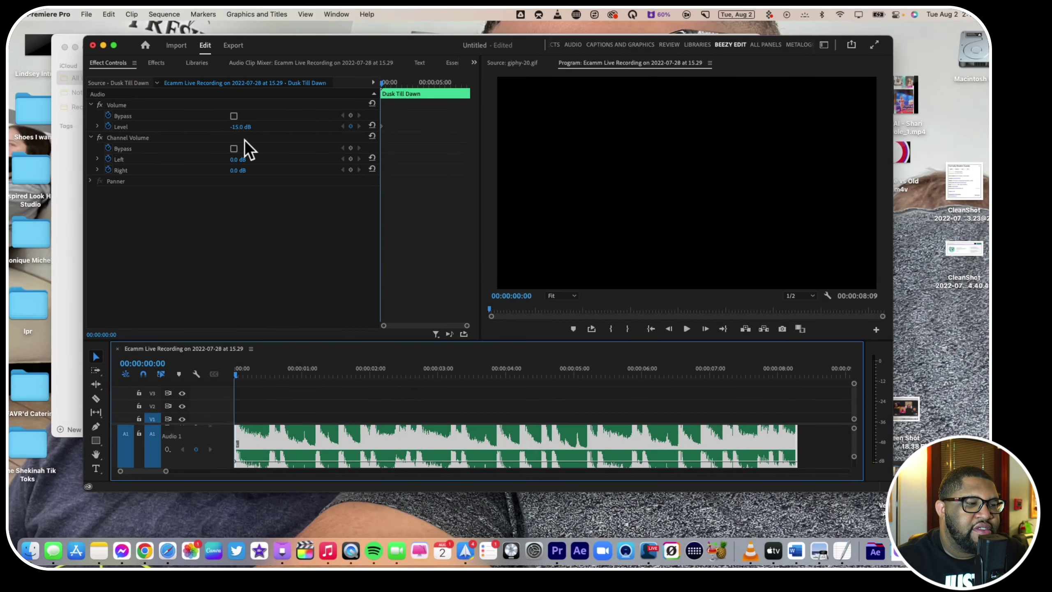
- Add Volume Level keyframes at 00:00:06:24 and at the clip's end, 00:00:08:09
click(685, 373)
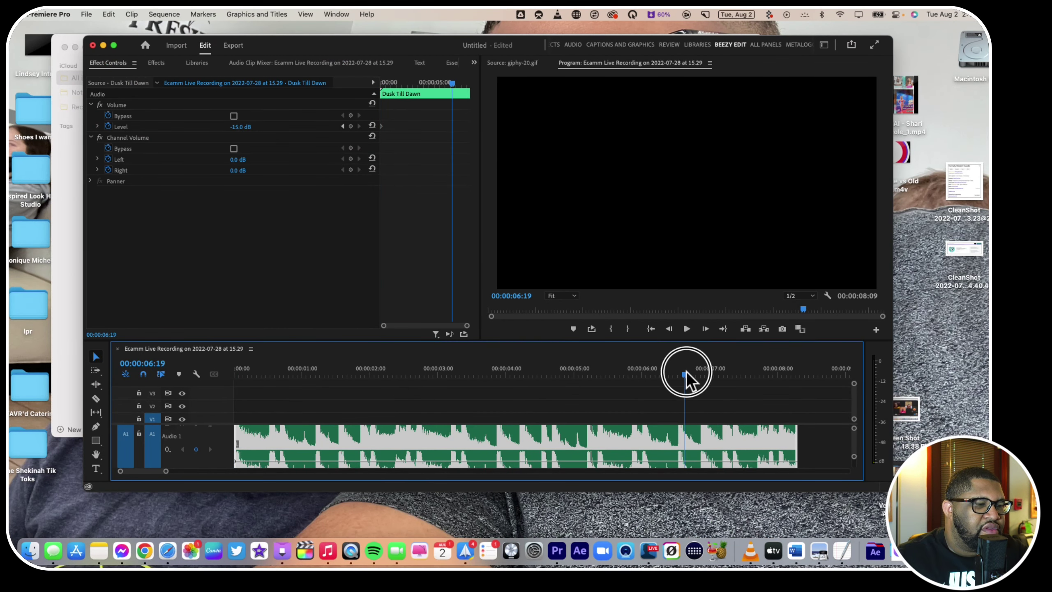
drag(686, 372, 697, 372)
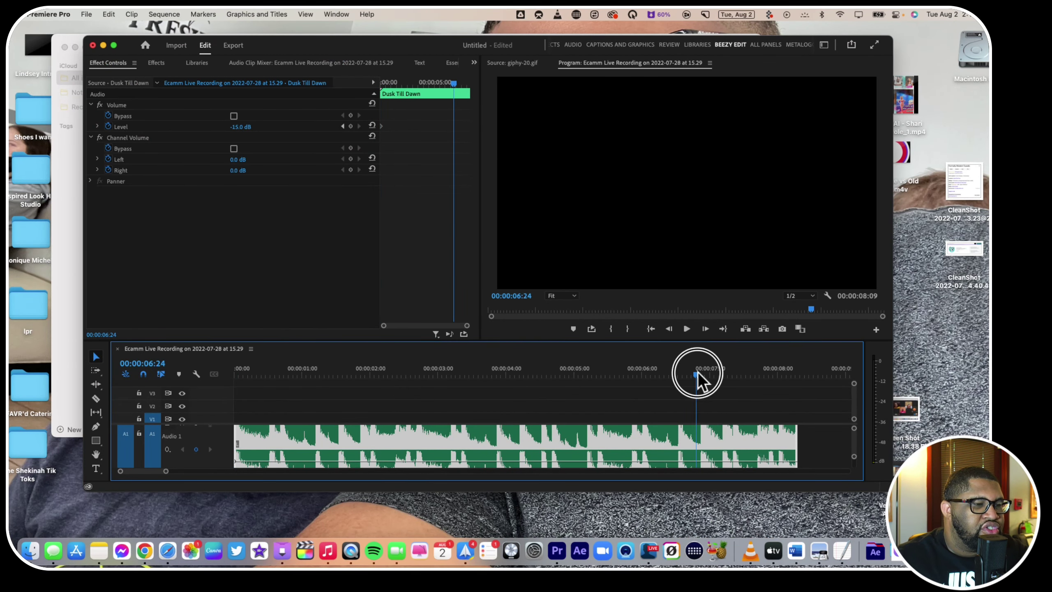
click(352, 125)
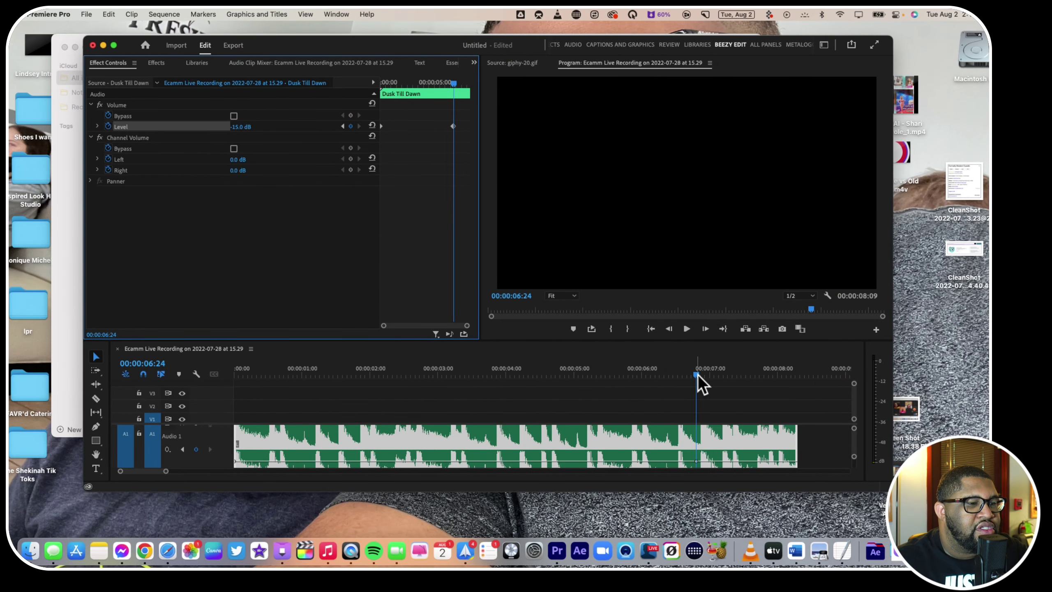
key(End)
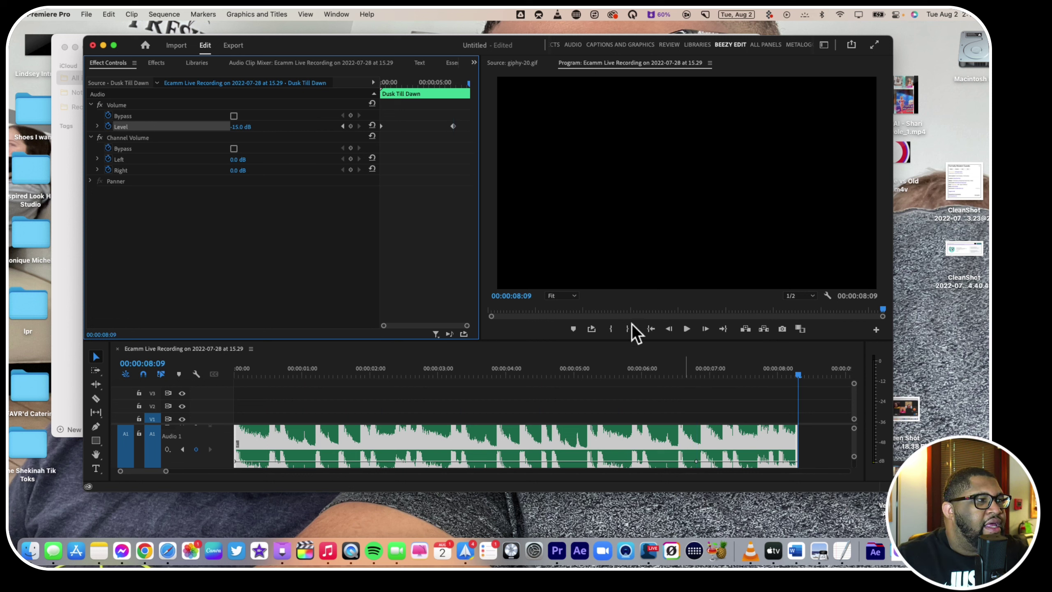
click(351, 127)
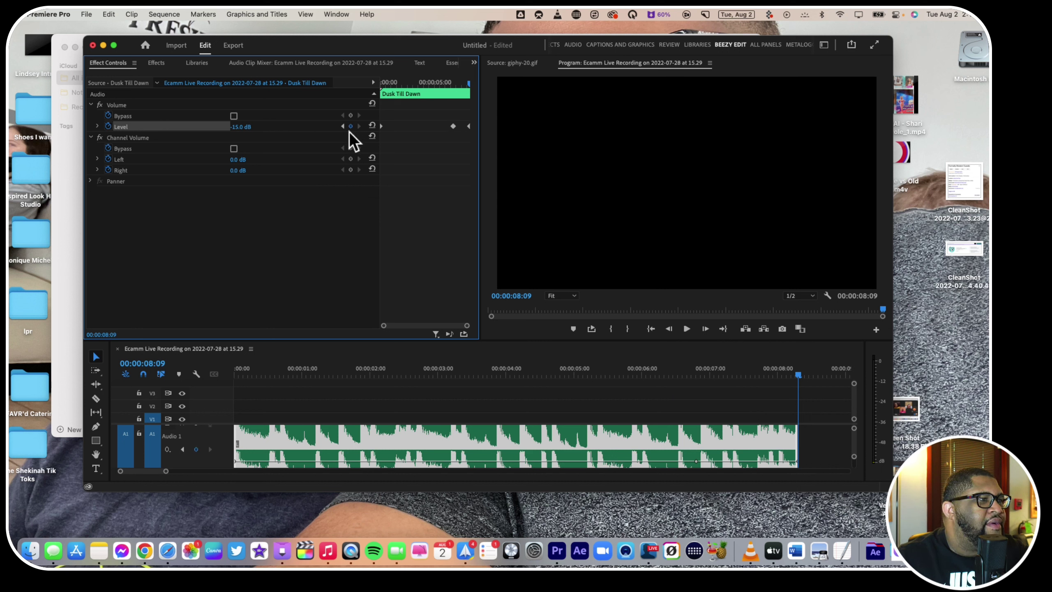
- Scrub the end keyframe's volume level down to silence (-∞ dB)
click(343, 126)
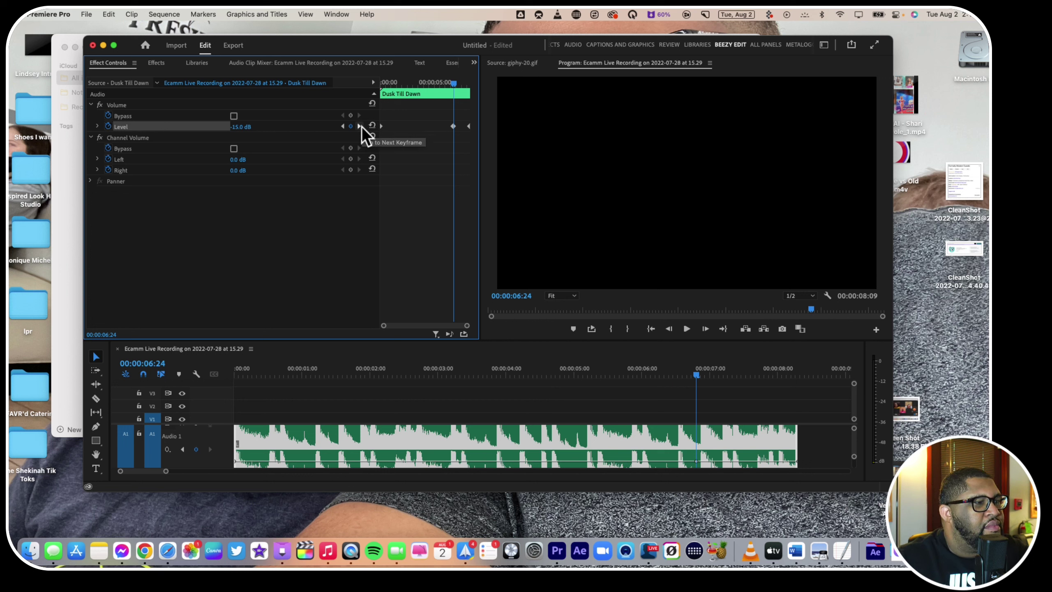
click(360, 127)
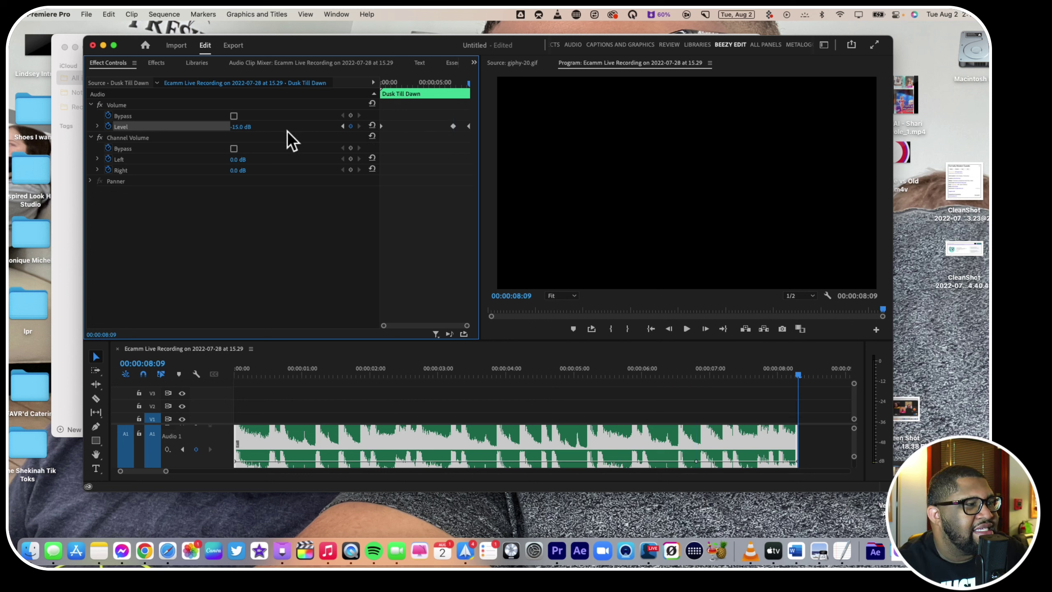
click(242, 129)
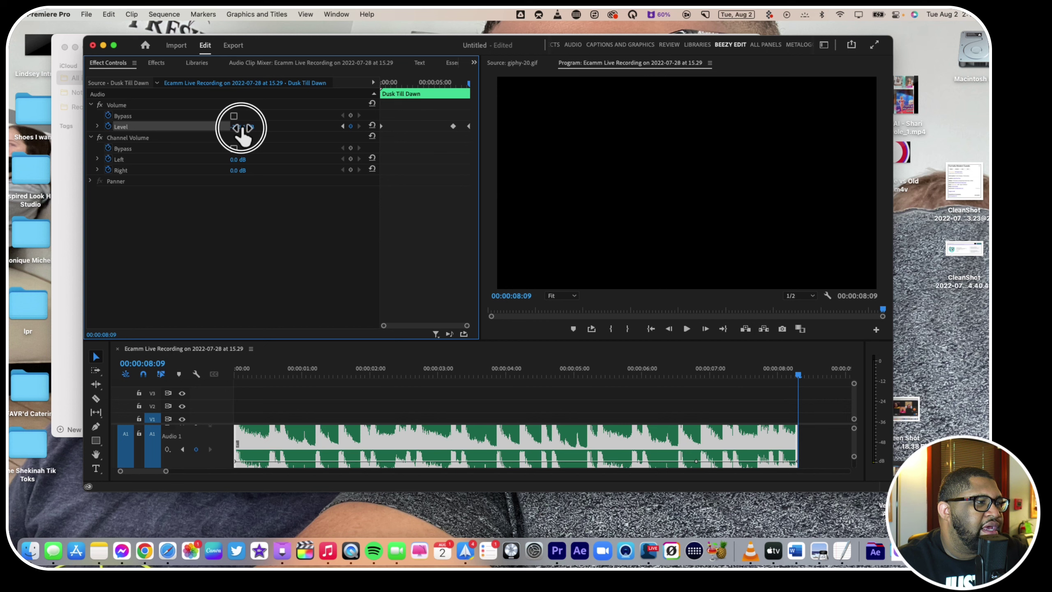
drag(242, 128, 234, 127)
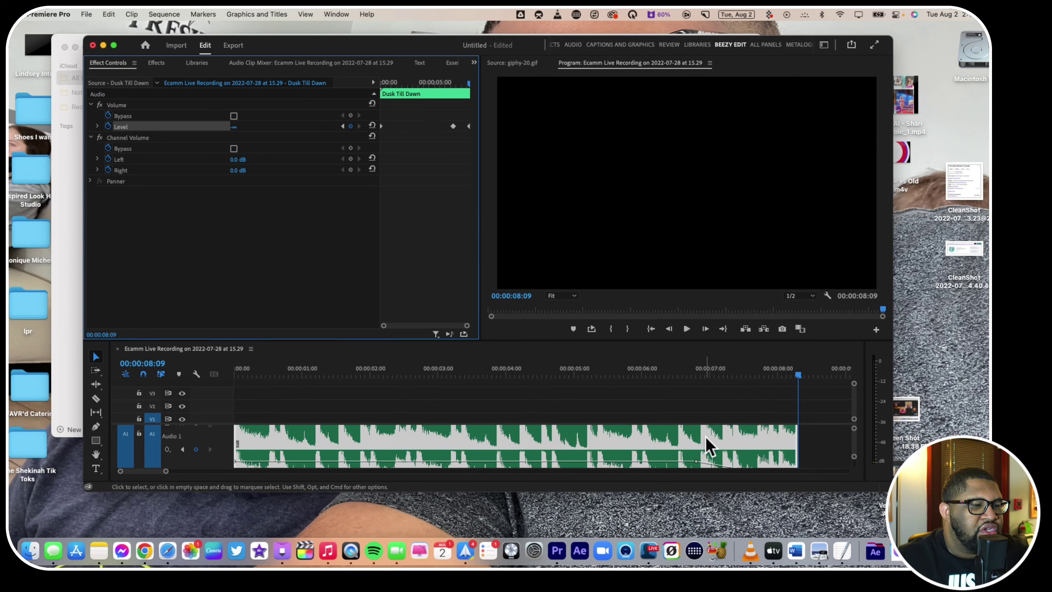
- Enlarge the Audio 1 track to show the waveform and play back the fade-out
key(alt+minus)
key(alt+minus)
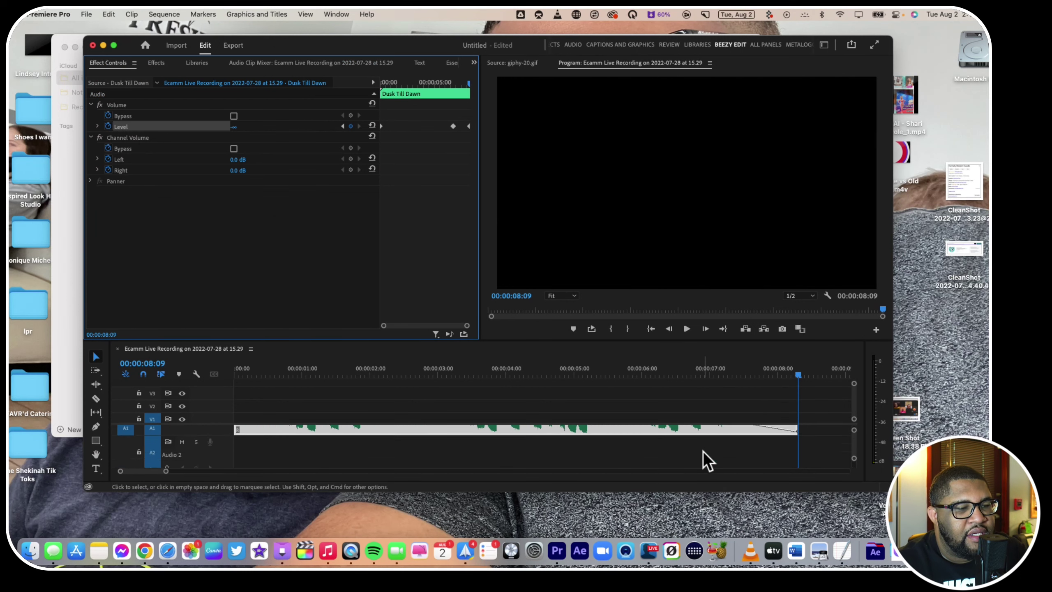
key(alt+equal)
key(alt+equal)
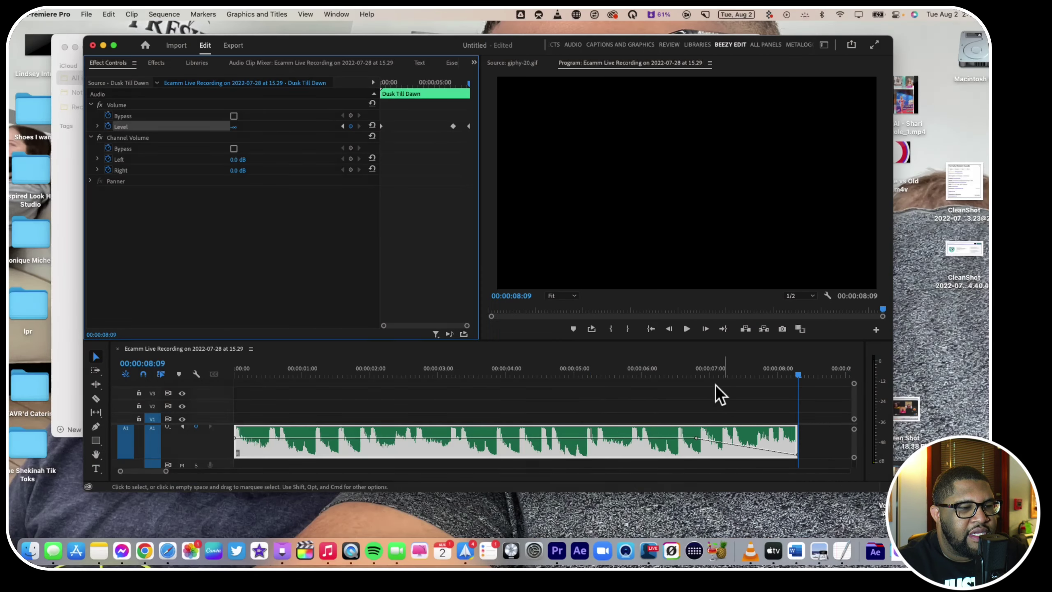
click(686, 372)
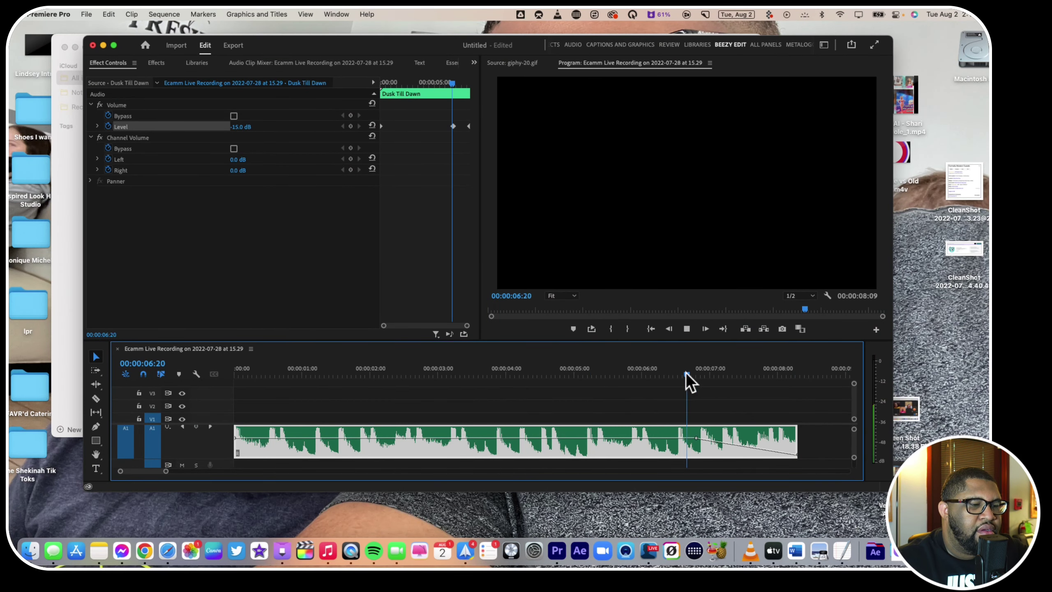
key(space)
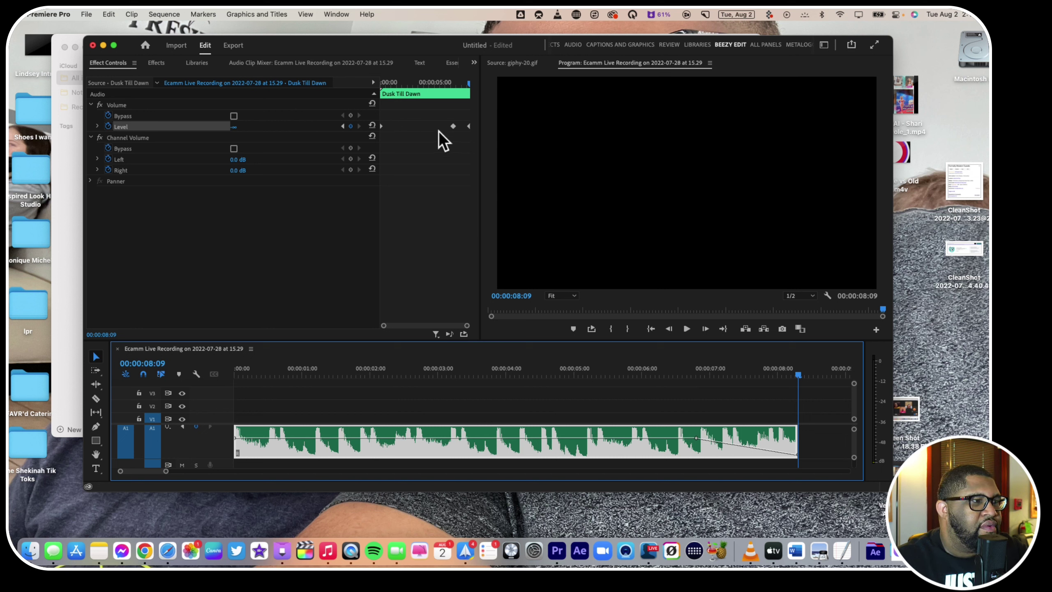
- Delete the Level keyframes so the volume stays at a steady -15.0 dB
drag(443, 123, 471, 134)
key(Delete)
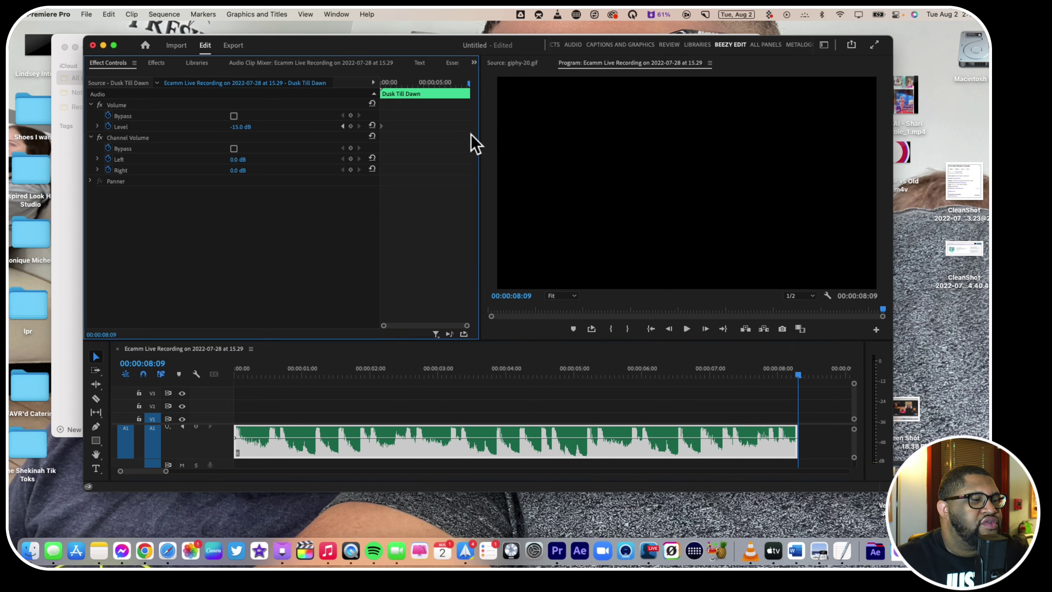
click(157, 62)
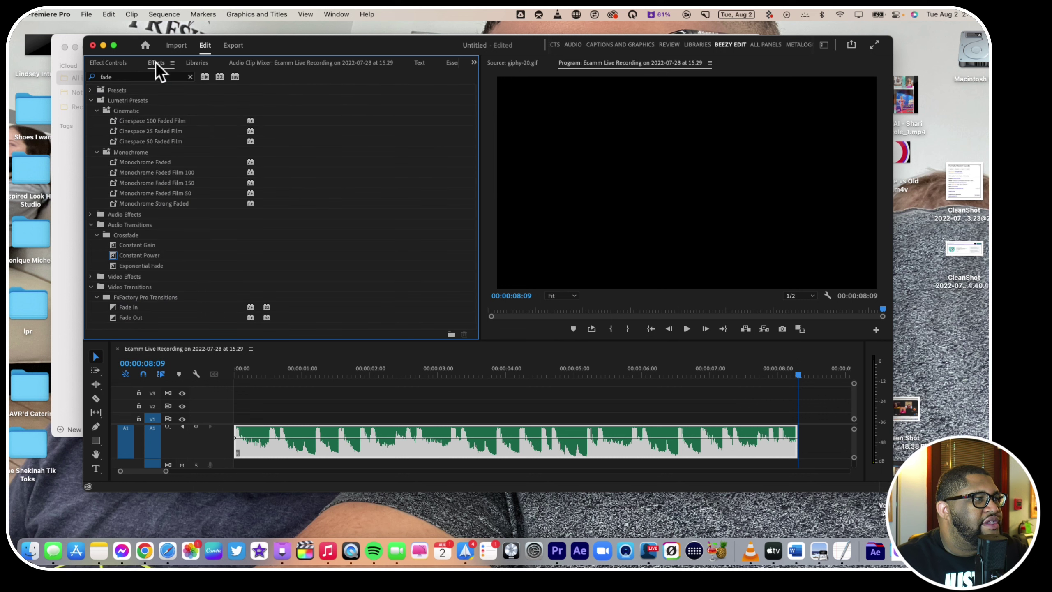
- Search the effects for 'expon' and select the Exponential Fade transition
click(189, 77)
key(p)
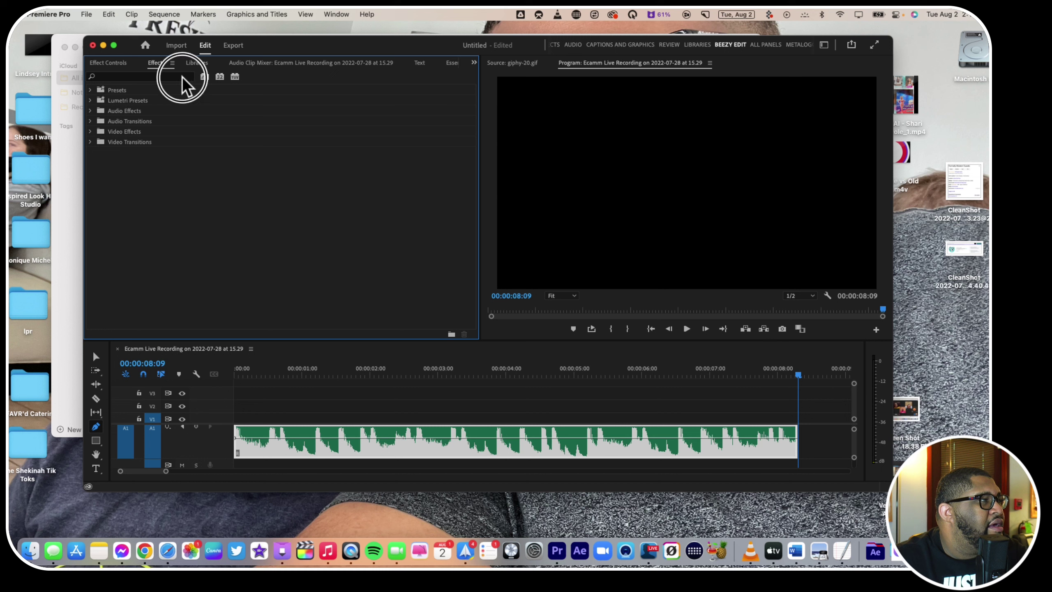
click(183, 77)
text(expon)
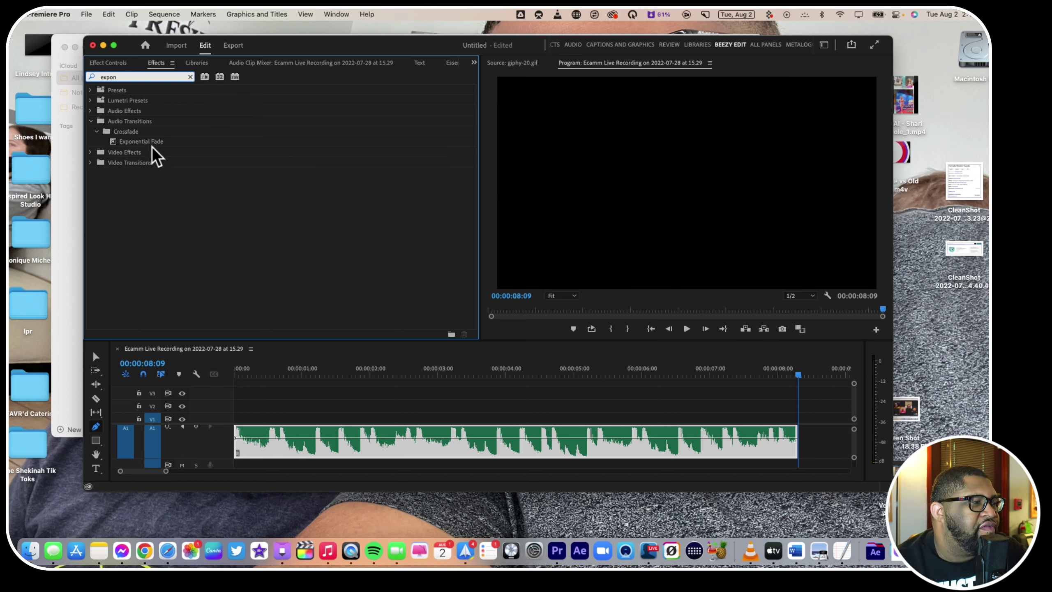
click(114, 141)
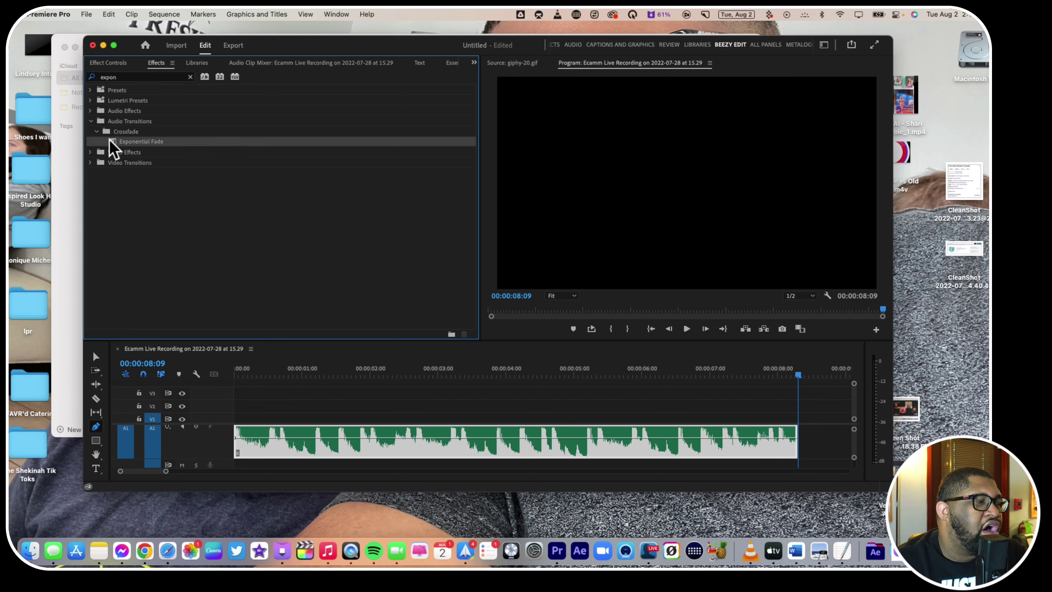
- Place Exponential Fade on the music clip's out point and play back from about 07:00
drag(434, 253, 787, 435)
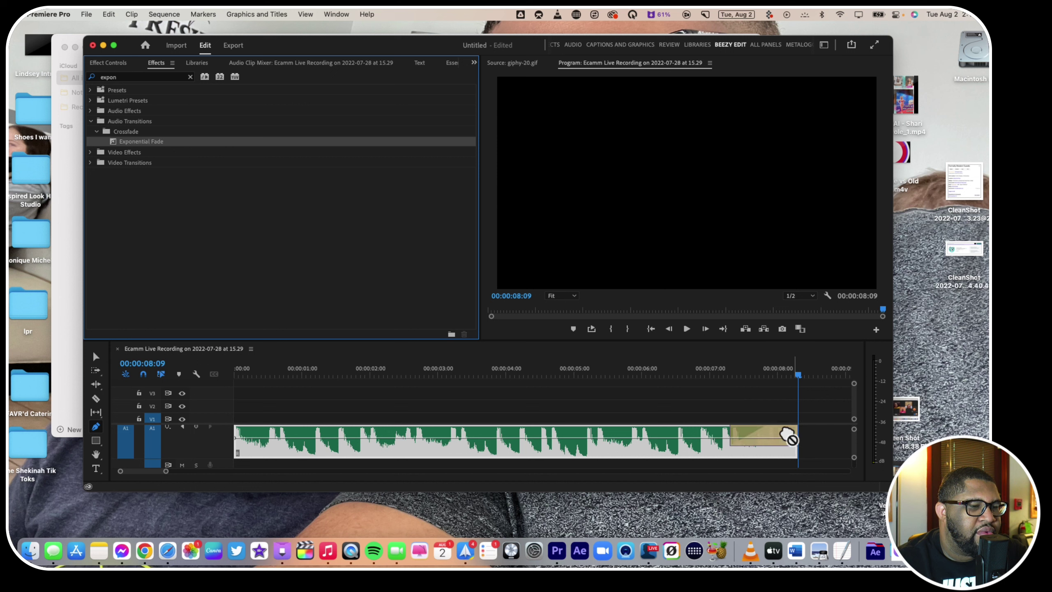
click(703, 368)
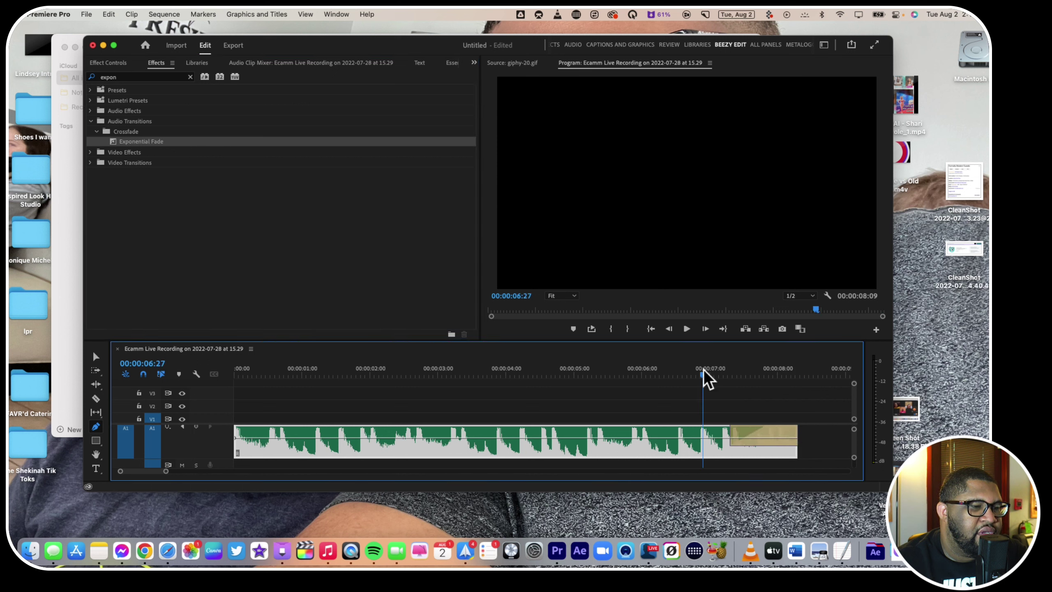
key(space)
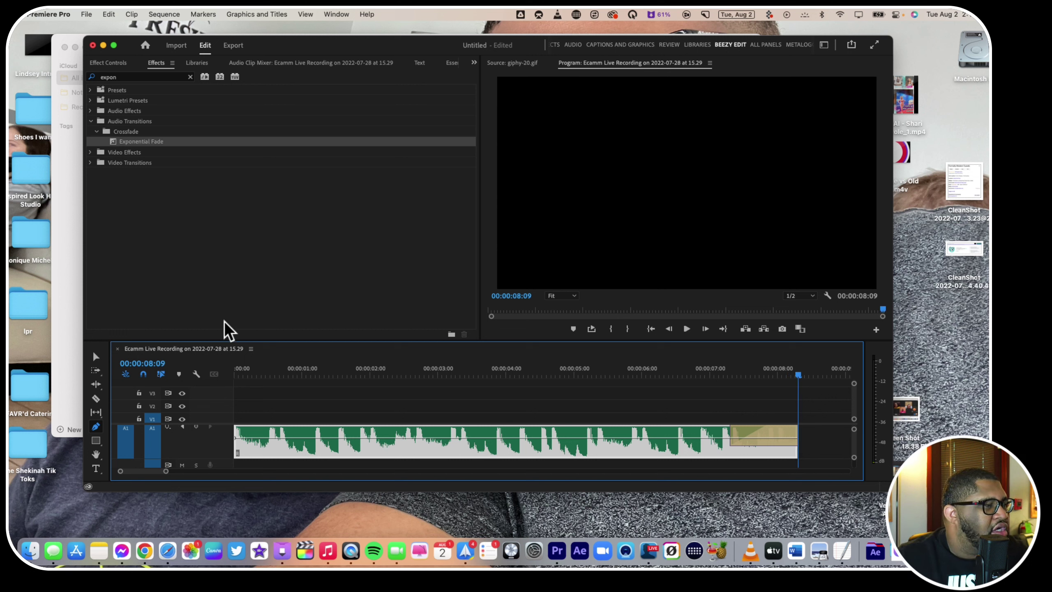
drag(523, 394, 747, 431)
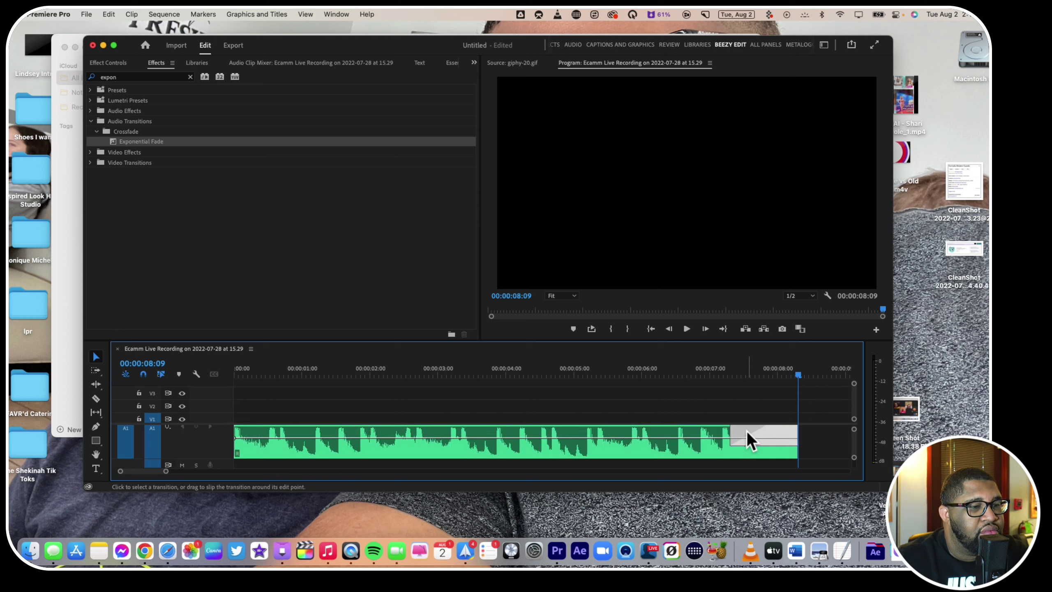
- Set the fade-out transition's duration to 00:00:01:00
double_click(746, 431)
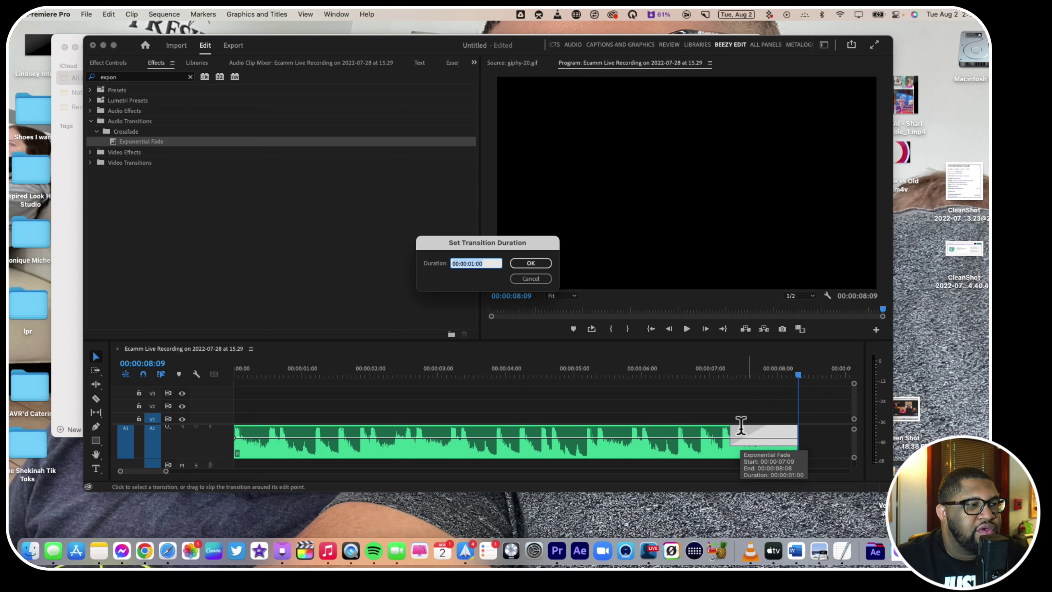
key(Return)
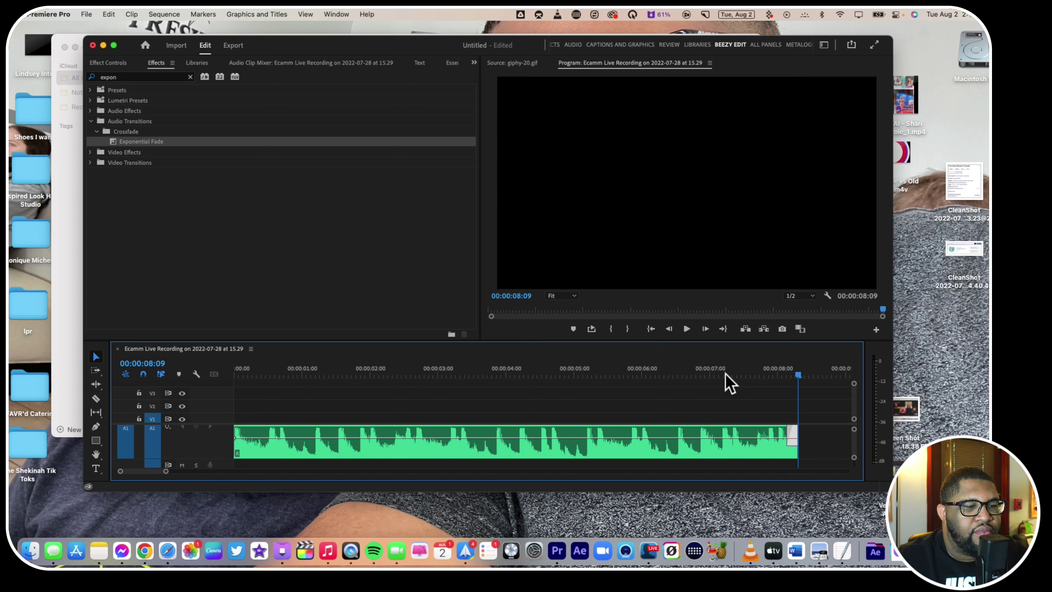
double_click(791, 429)
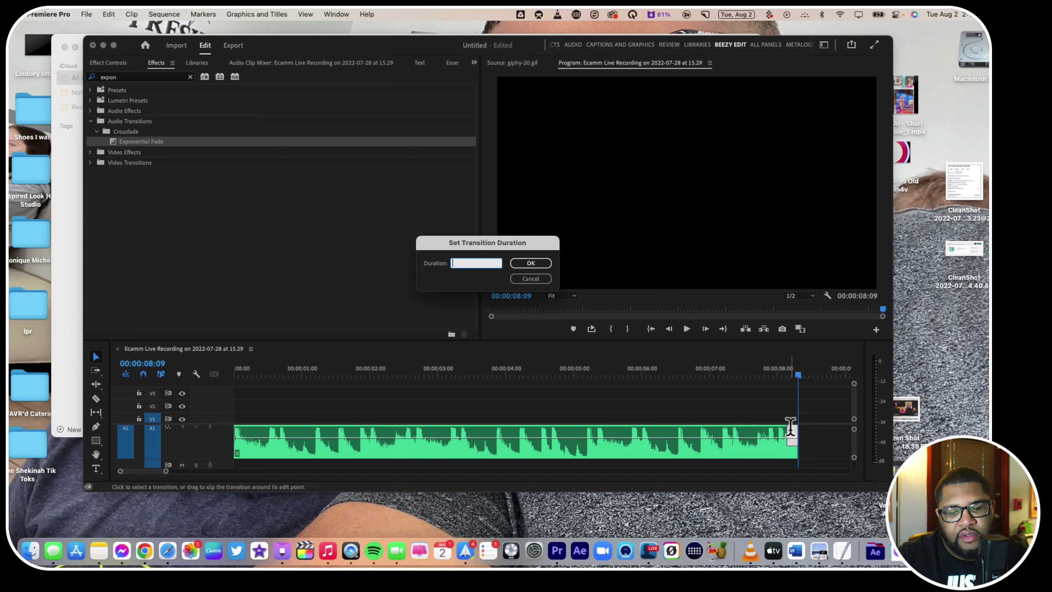
text(0)
key(Return)
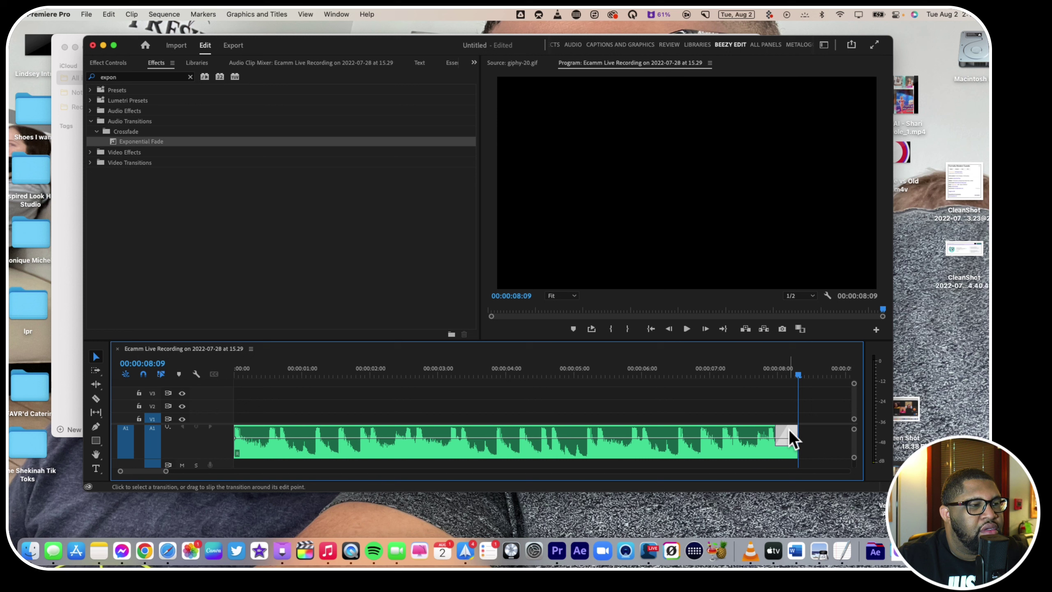
double_click(789, 430)
text(0)
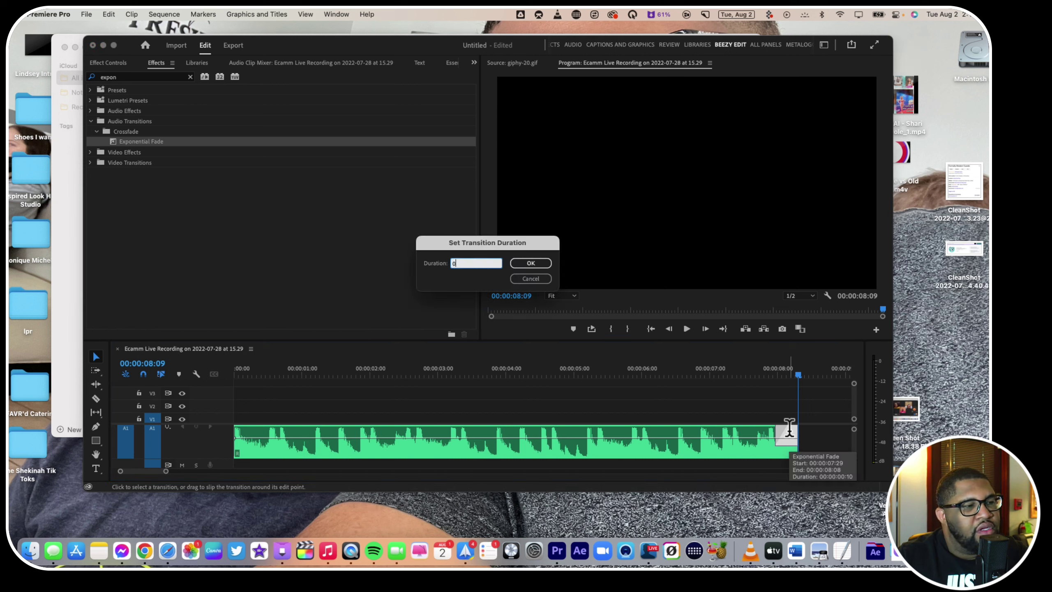
text(100)
key(Return)
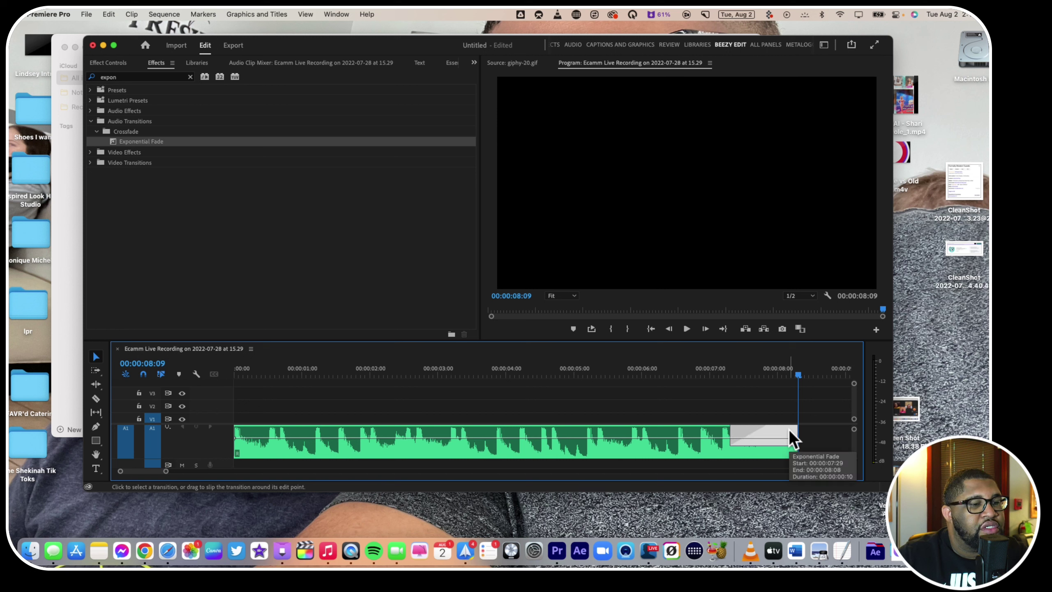
- Preview the one-second fade-out by playing from about 07:00, then from 04:00
click(712, 372)
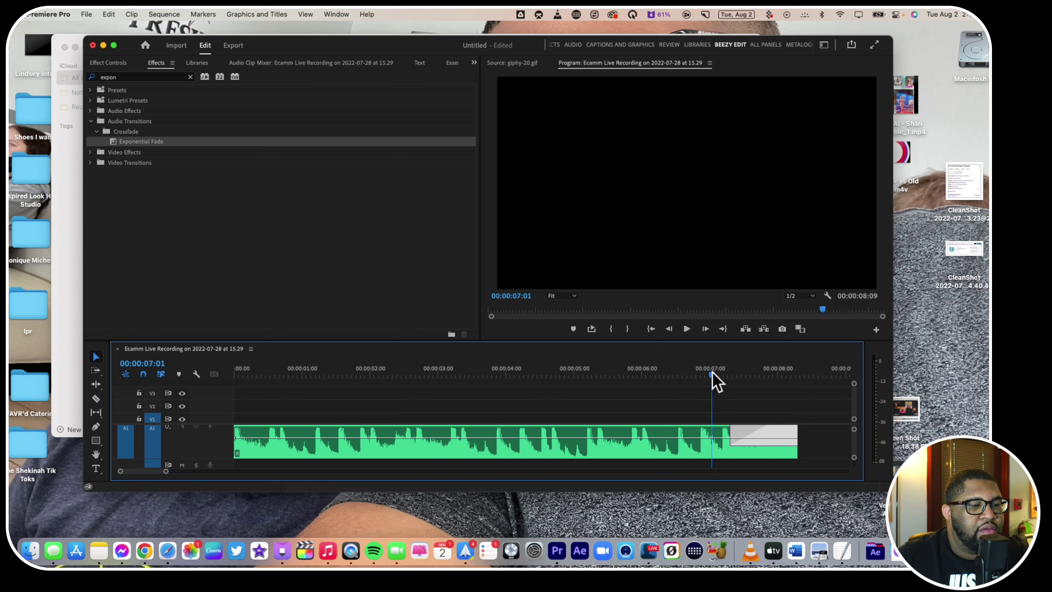
key(space)
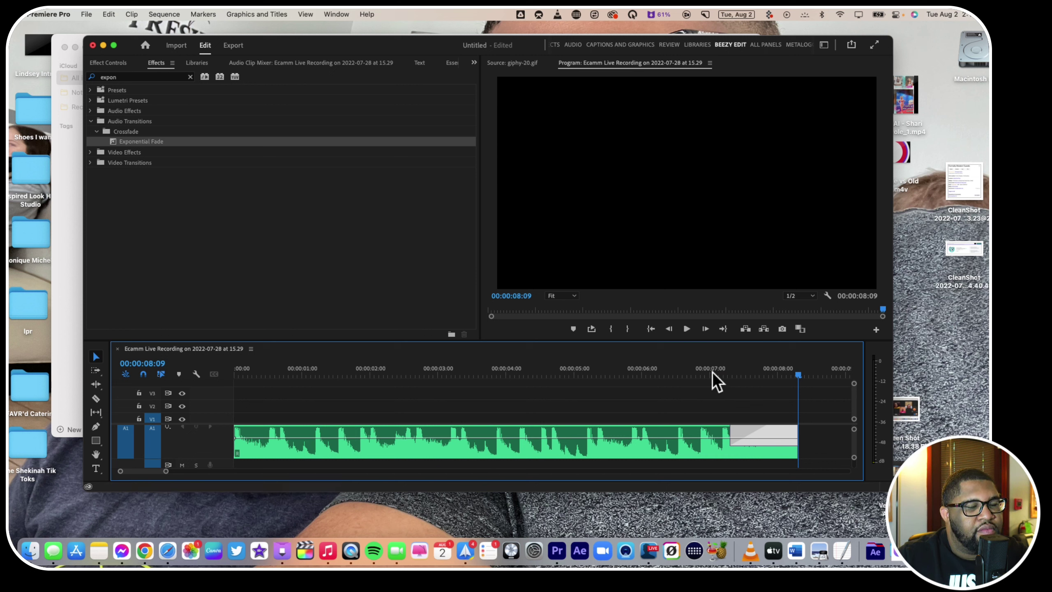
click(497, 370)
key(space)
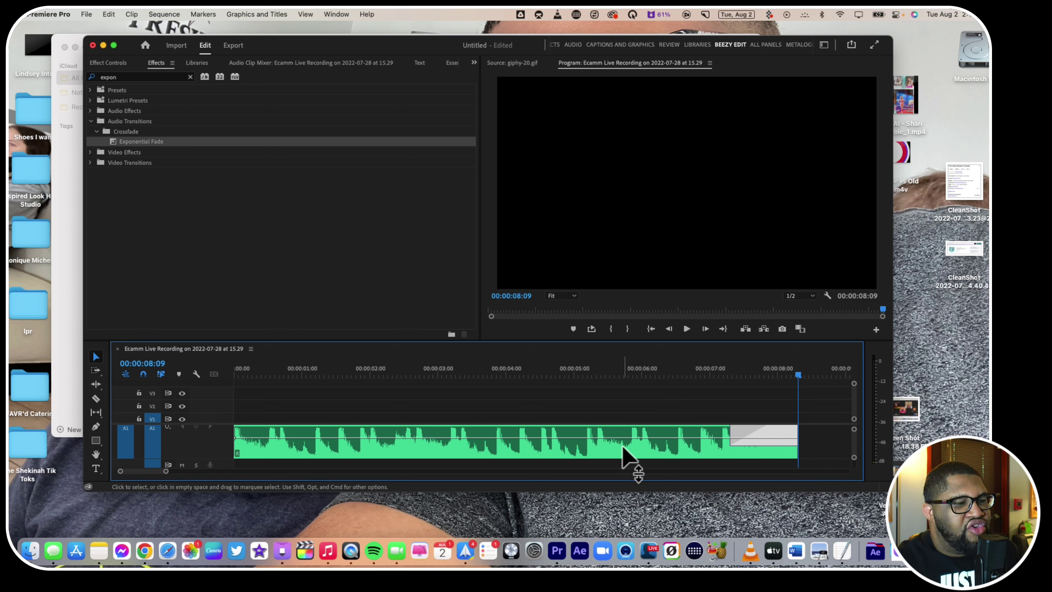
- Drop Exponential Fade on the music clip's in point and play from 0 to hear the fade-in
key(alt+=)
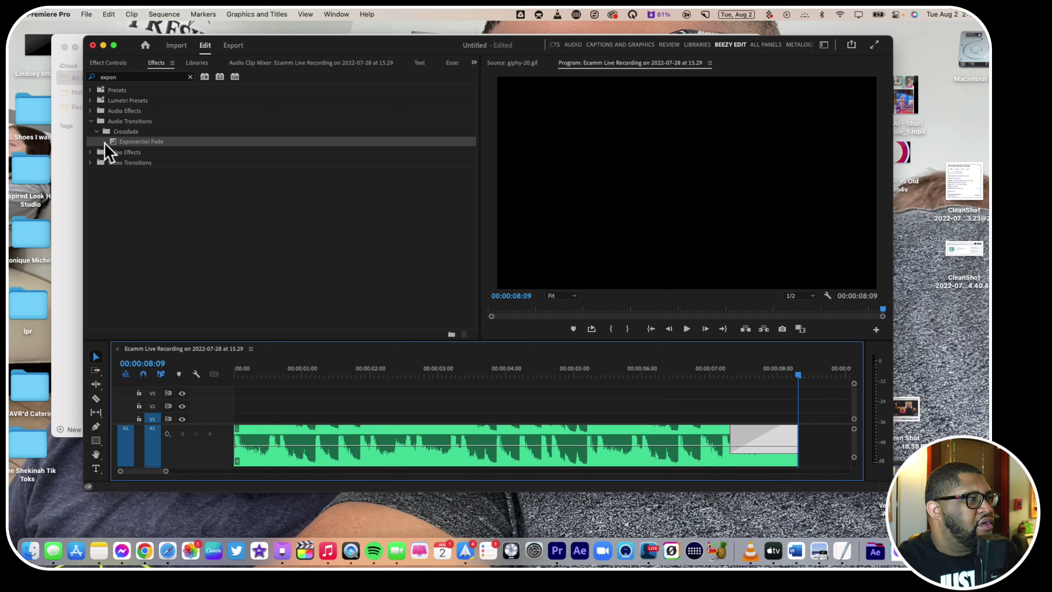
click(117, 141)
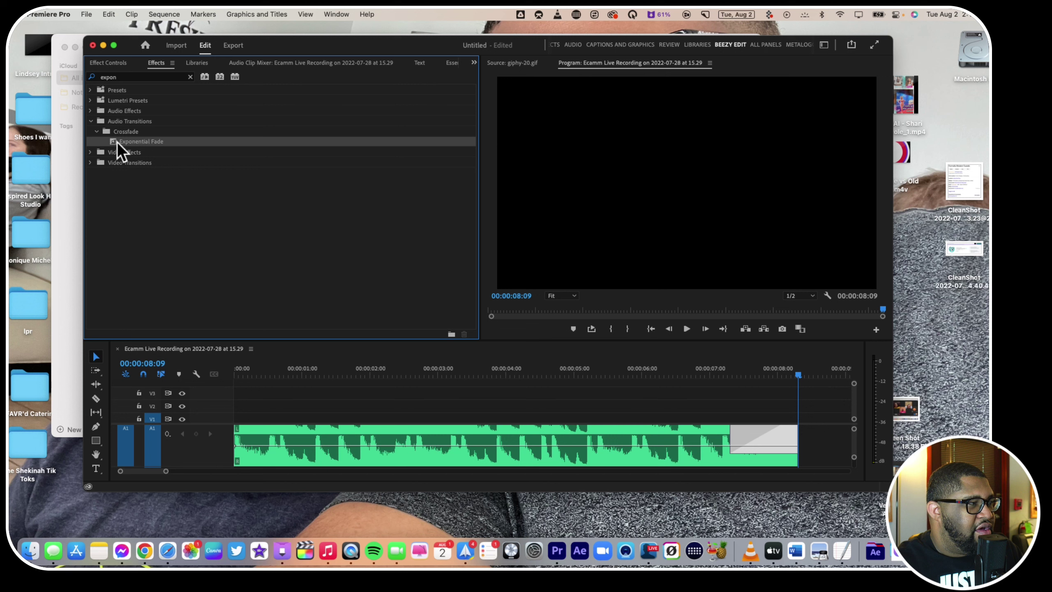
drag(117, 141, 261, 429)
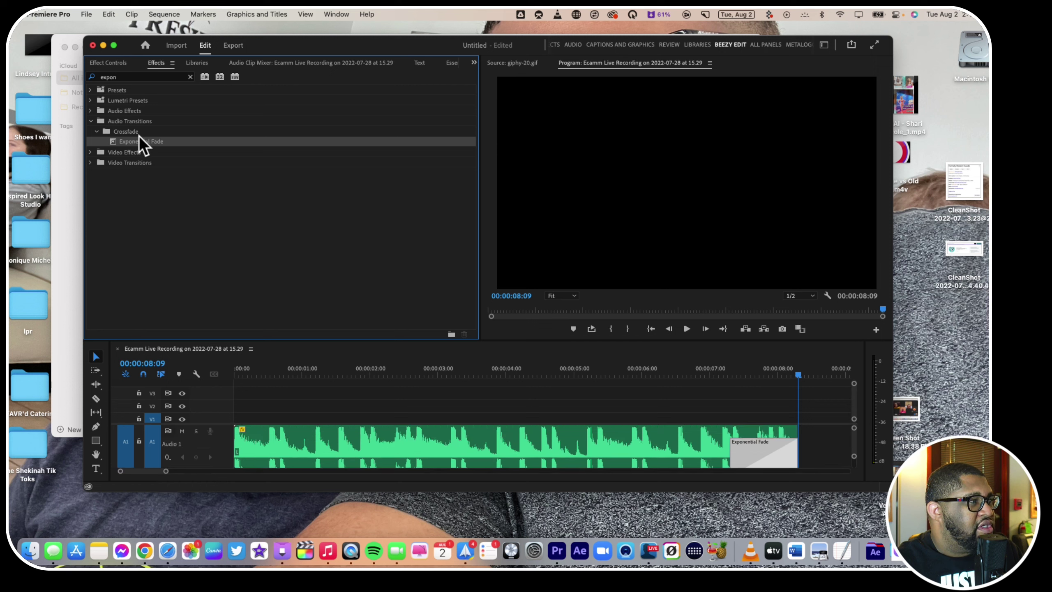
drag(141, 141, 239, 440)
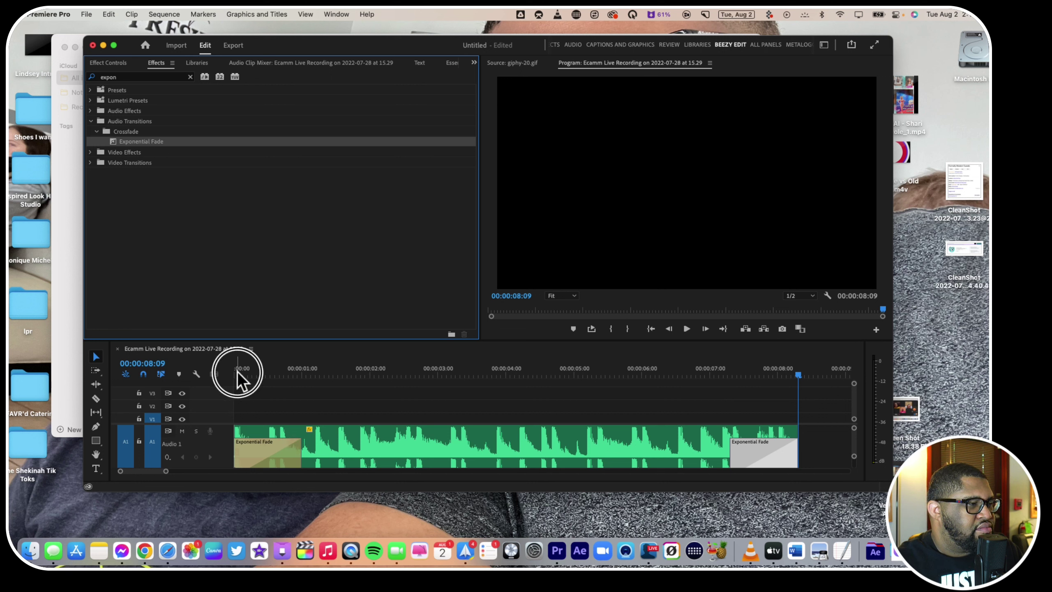
click(237, 372)
key(space)
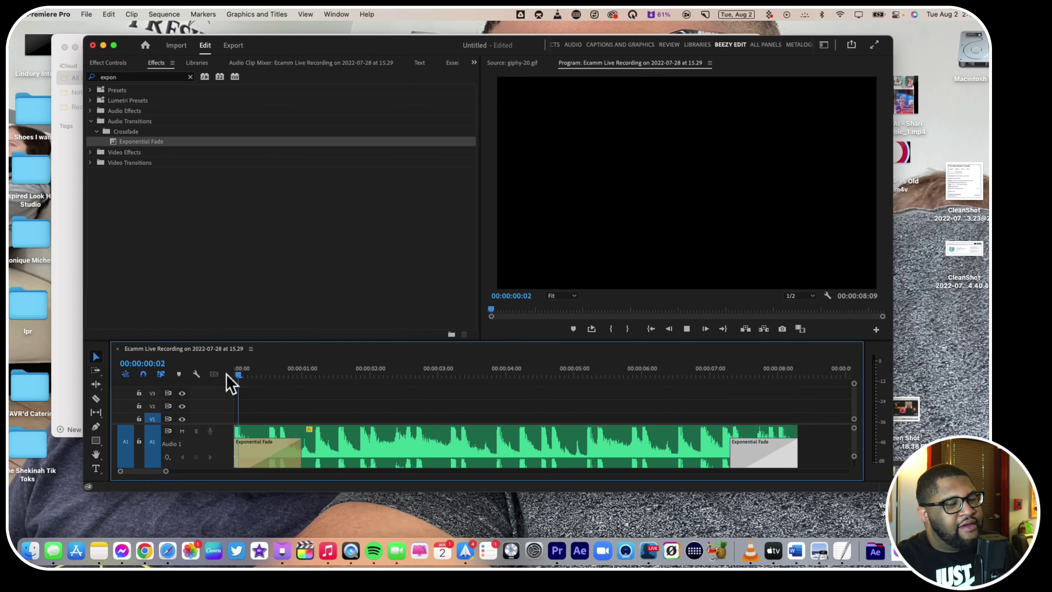